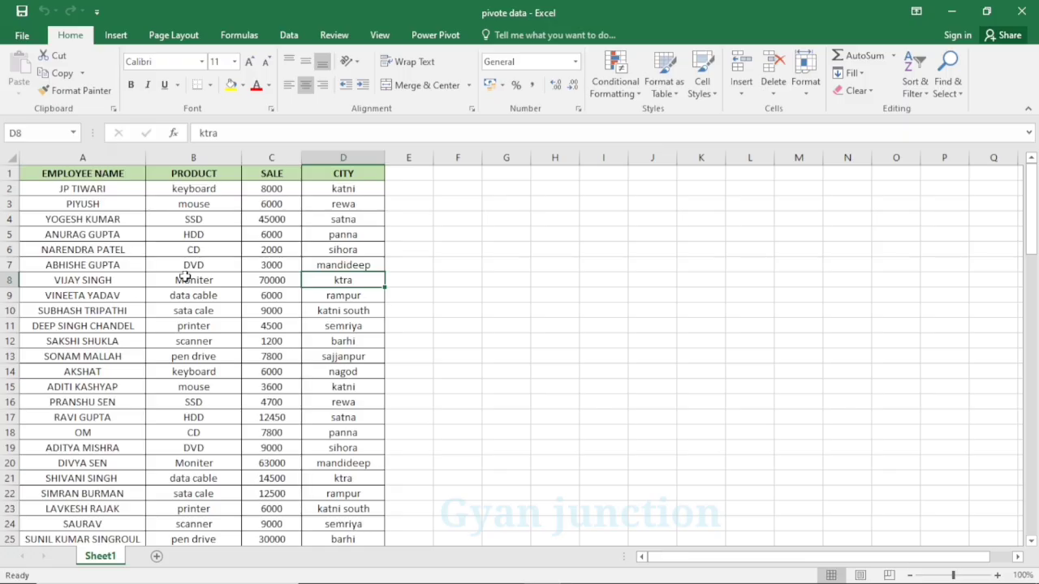
- Select the whole employee sales table A1:D101 on Sheet1 and insert a PivotChart from it on a new worksheet
left_click(112, 173)
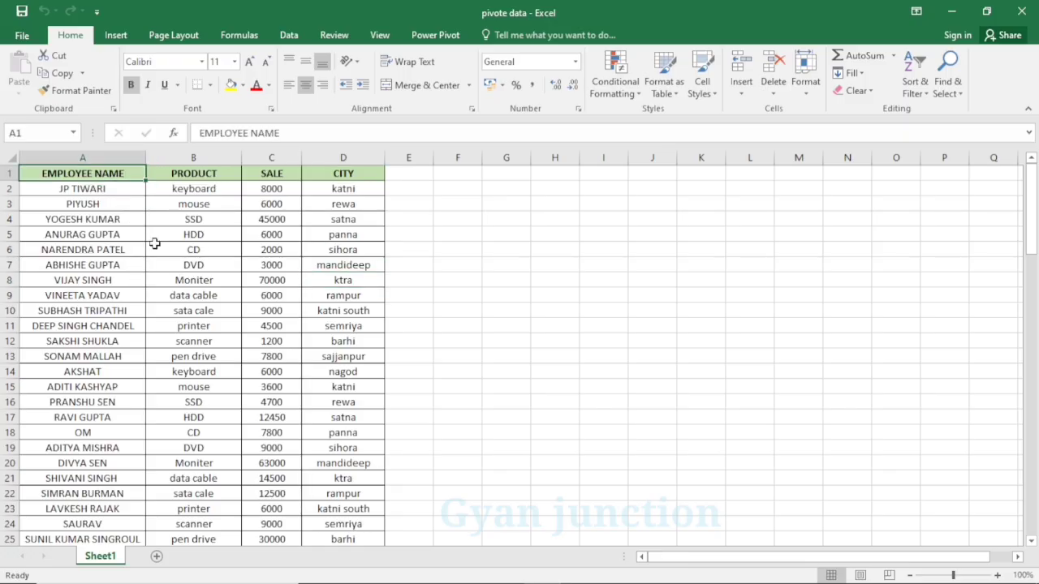
scroll(153, 241, "down", 20)
scroll(272, 363, "down", 3)
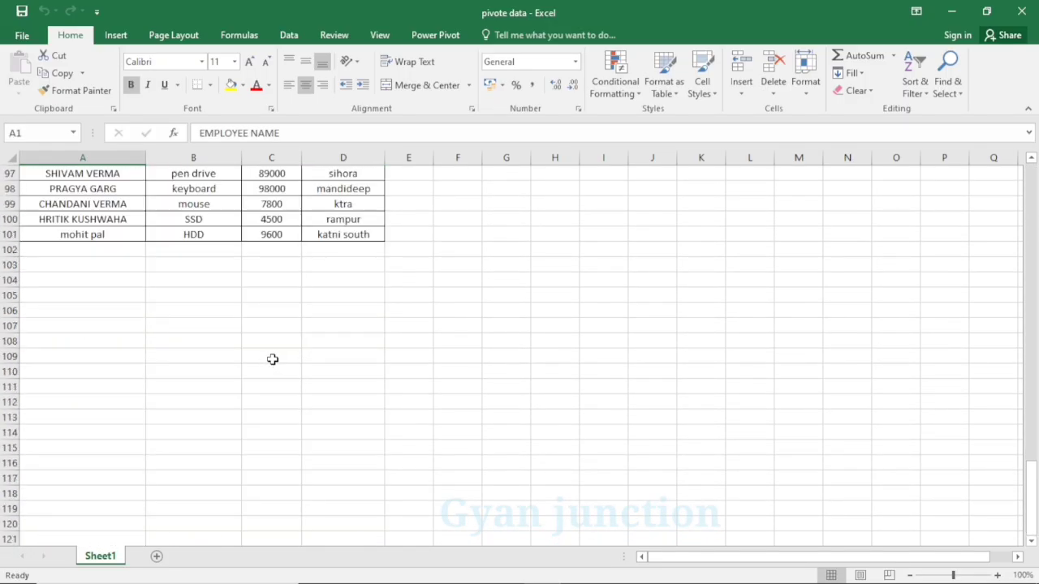
scroll(273, 359, "up", 3)
key("ctrl+a")
left_click(116, 36)
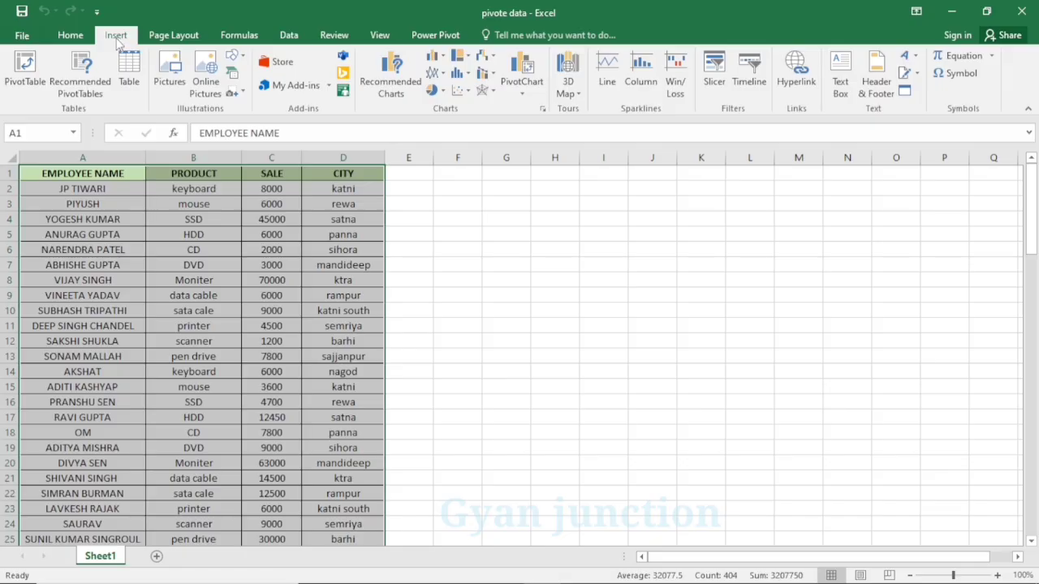
left_click(524, 102)
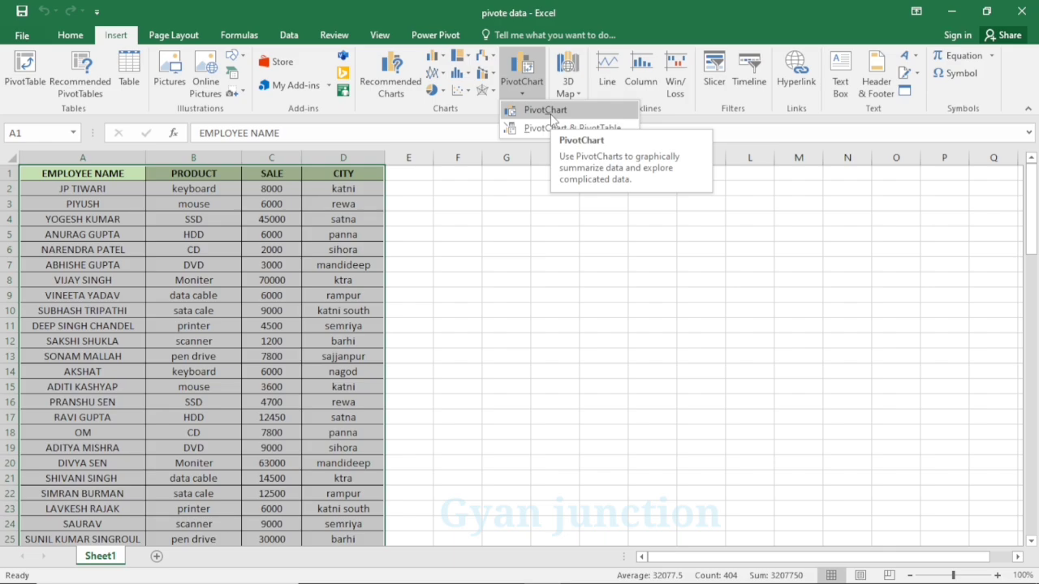
left_click(550, 113)
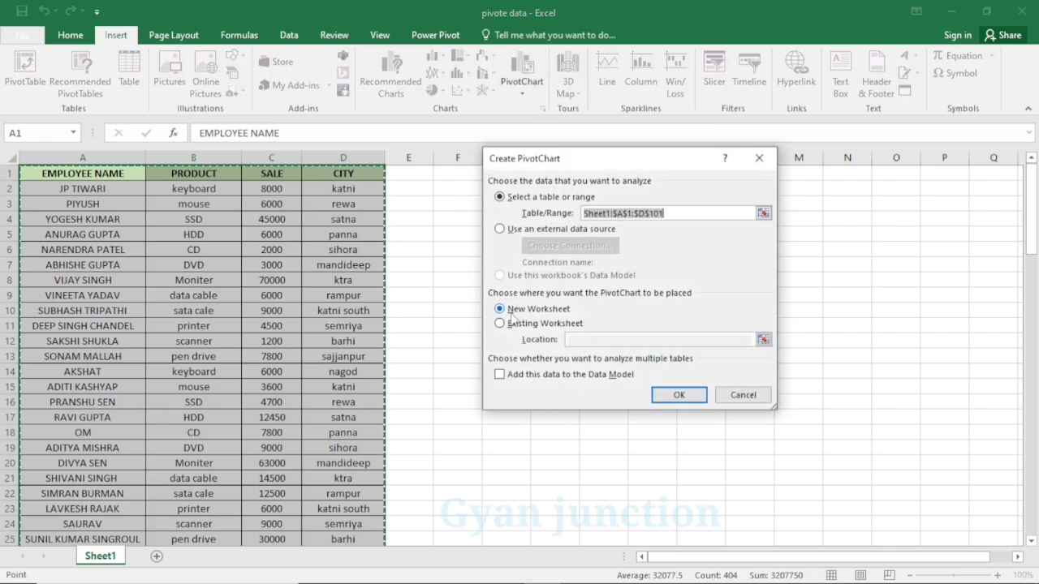
left_click(680, 396)
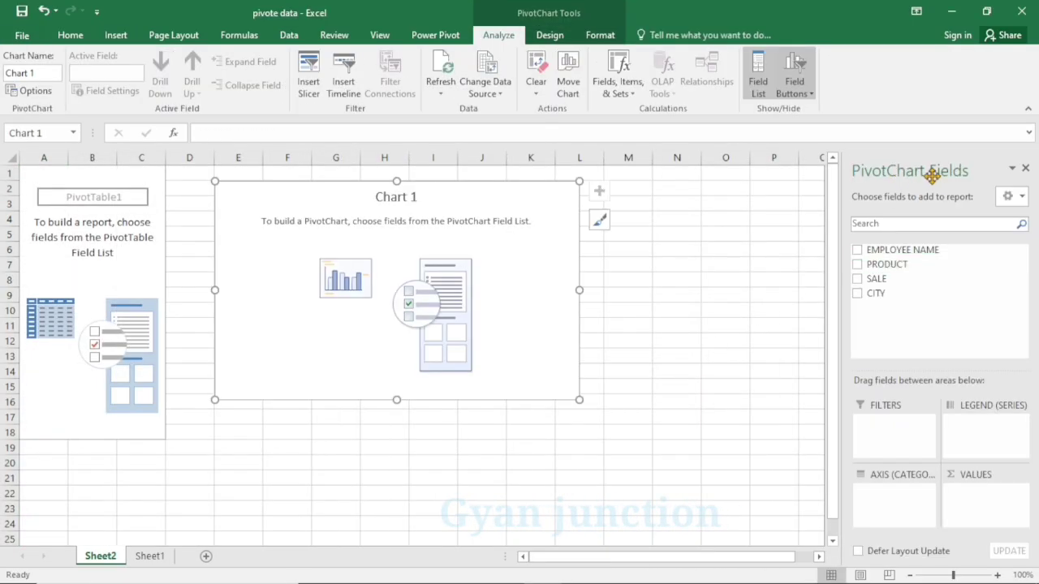
- Build the PivotChart with PRODUCT as the axis categories and the sum of SALE as the values
left_click(858, 265)
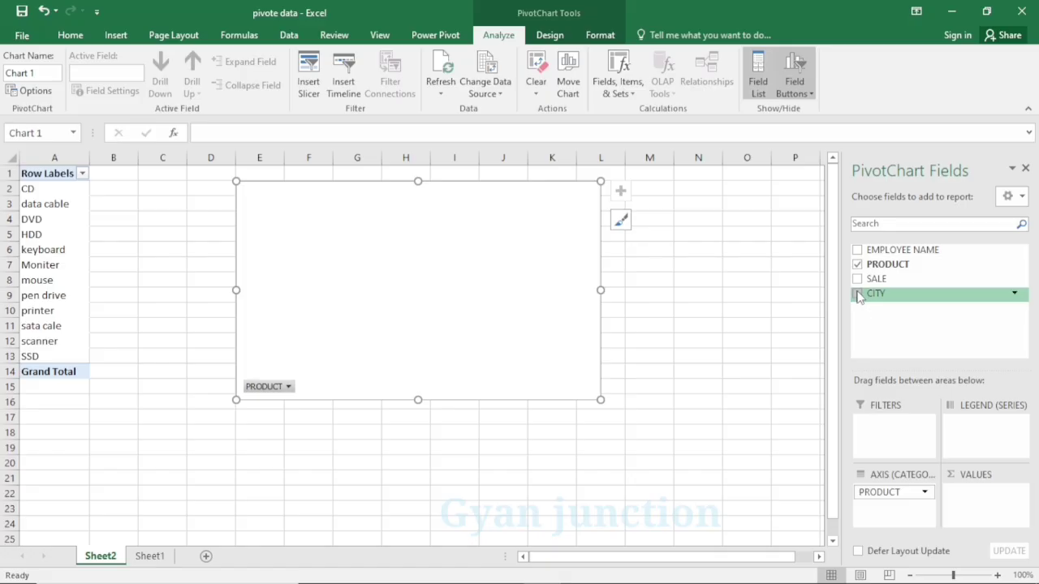
left_click(858, 278)
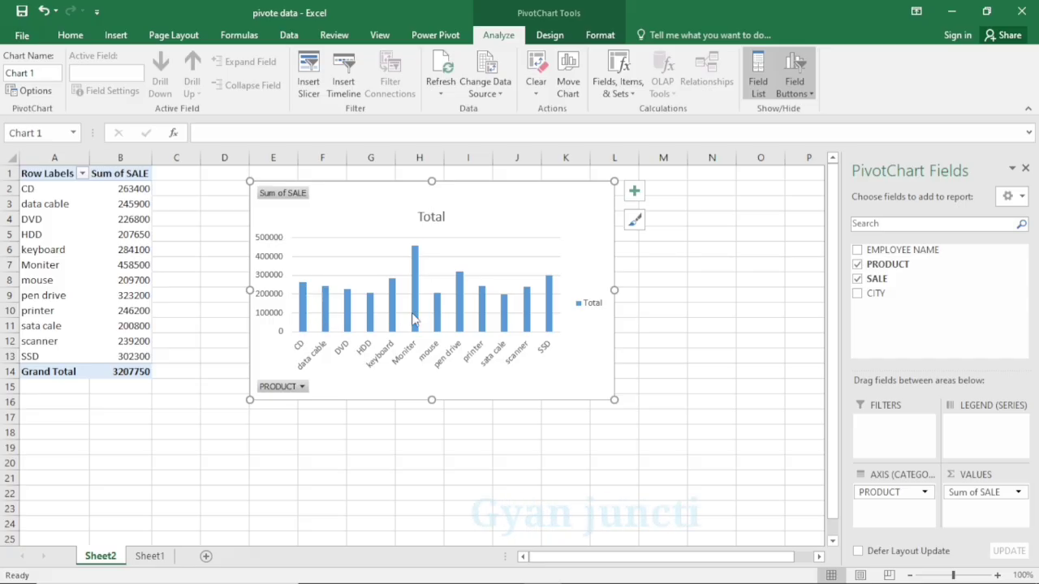
mouse_move(457, 319)
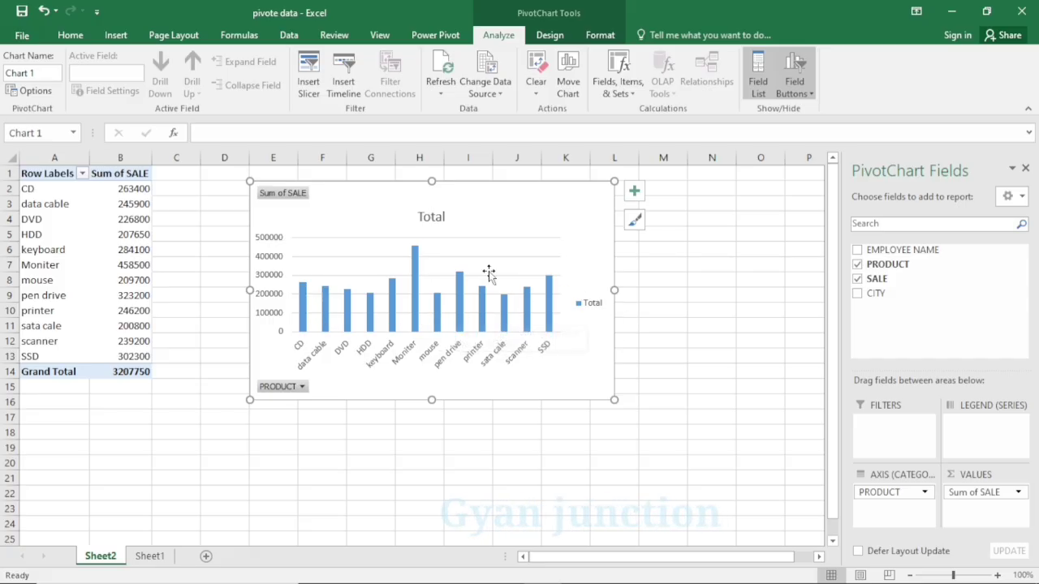
- Set the PivotChart's colours to the first Colorful palette
left_click(550, 35)
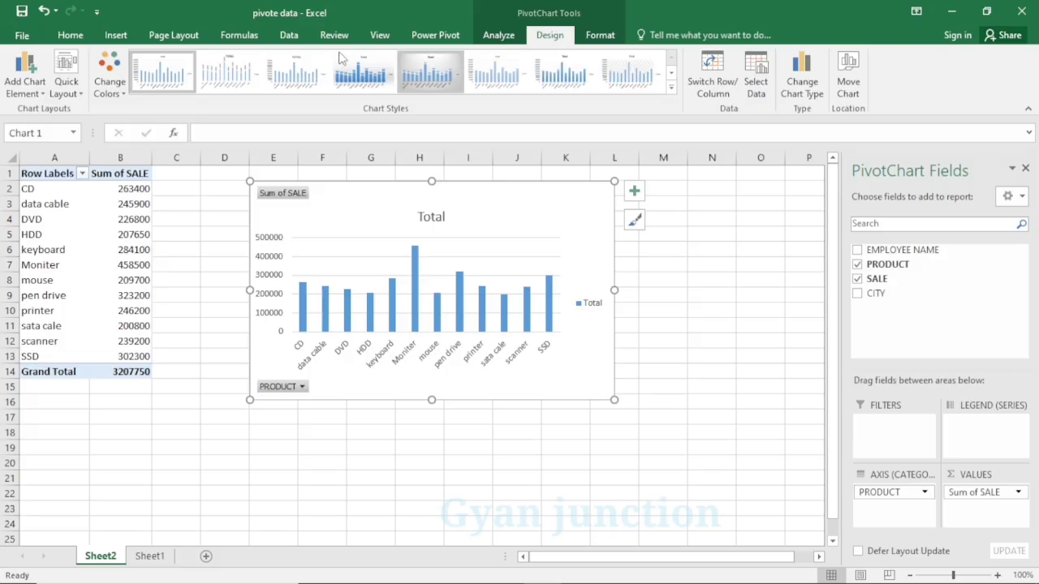
left_click(110, 85)
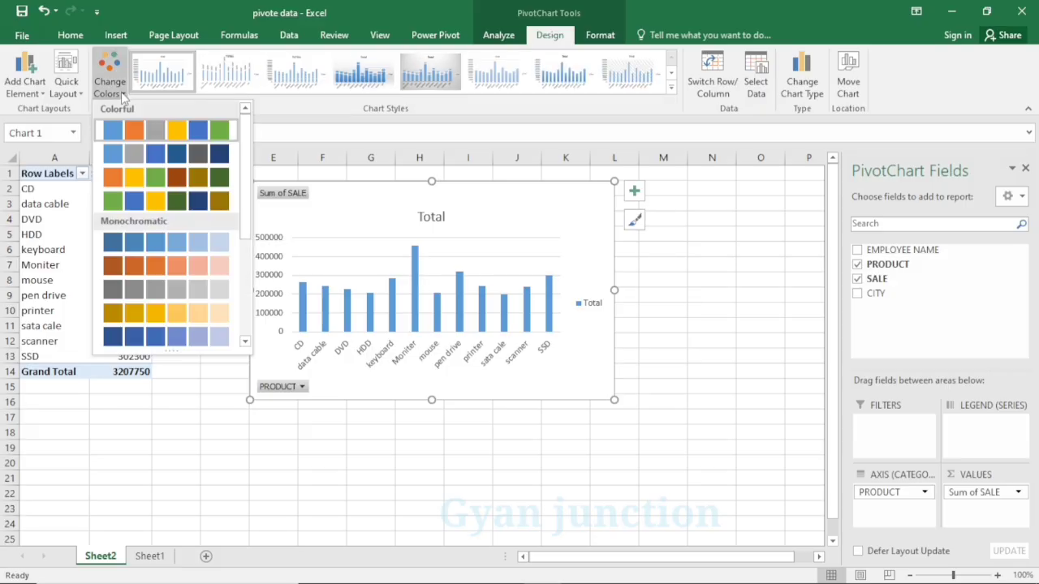
left_click(217, 135)
- Apply the dark gradient chart style with solid bars and enlarge the chart to reach about column N and row 20
left_click(671, 94)
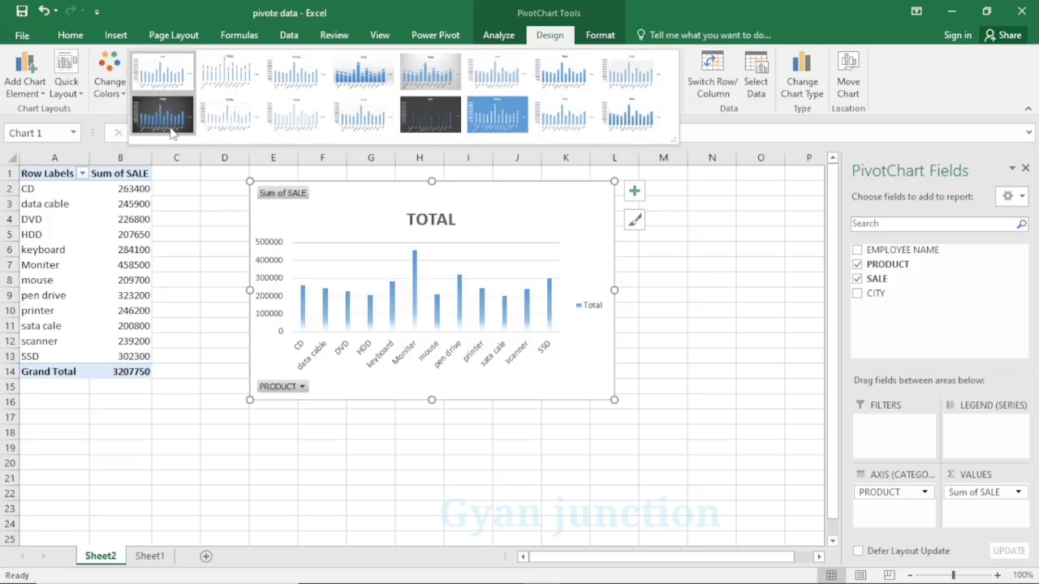
left_click(166, 123)
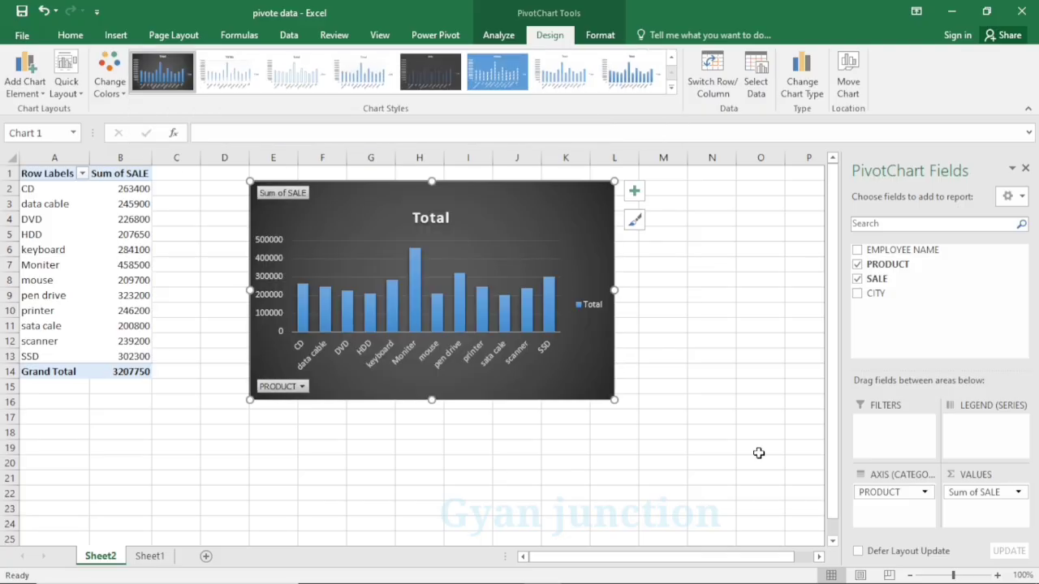
left_click_drag(614, 400, 741, 471)
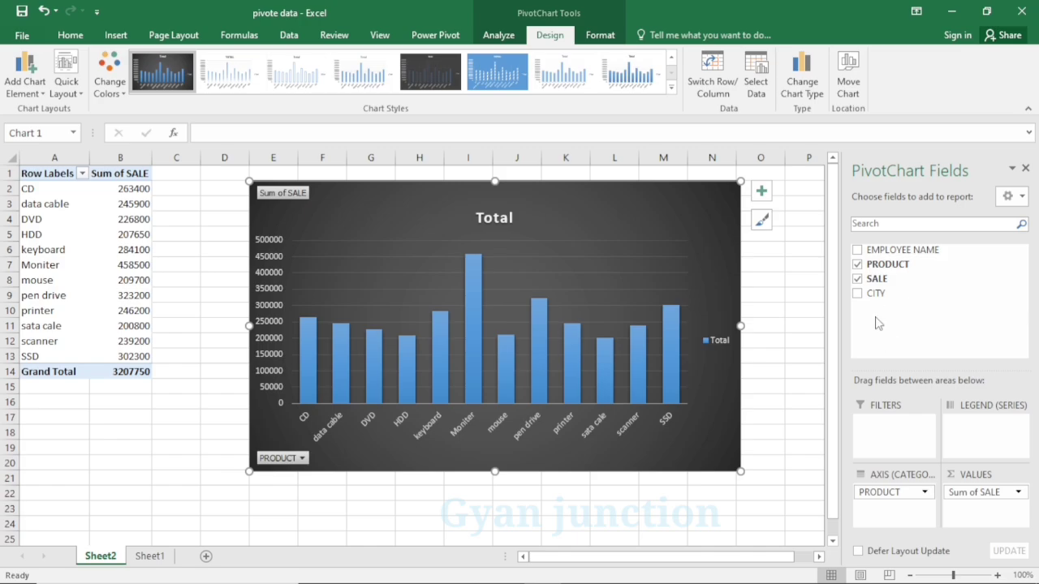
- Replace PRODUCT with CITY as the chart's category field to compare sales by city
left_click(858, 267)
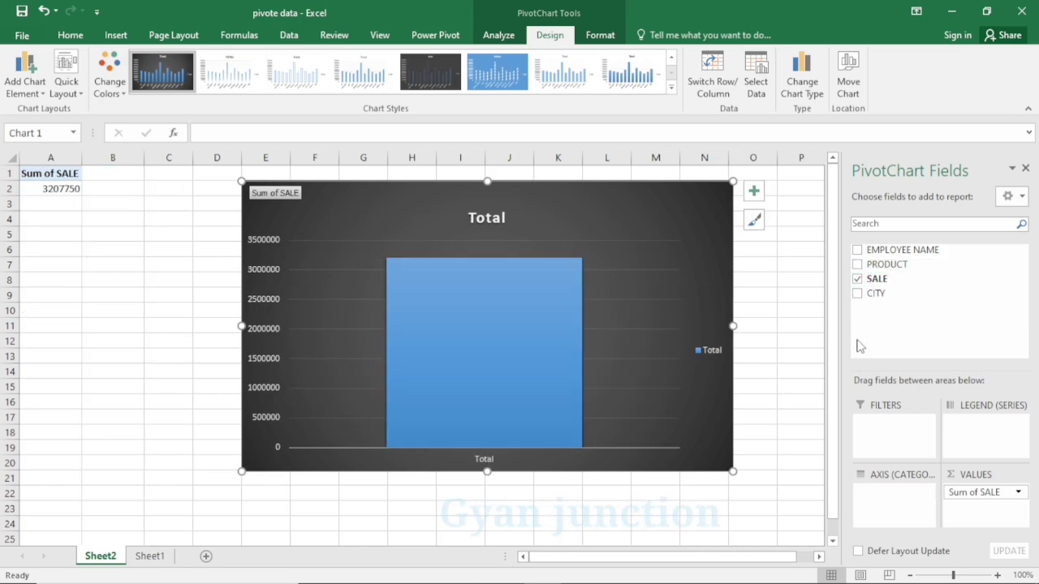
left_click(858, 294)
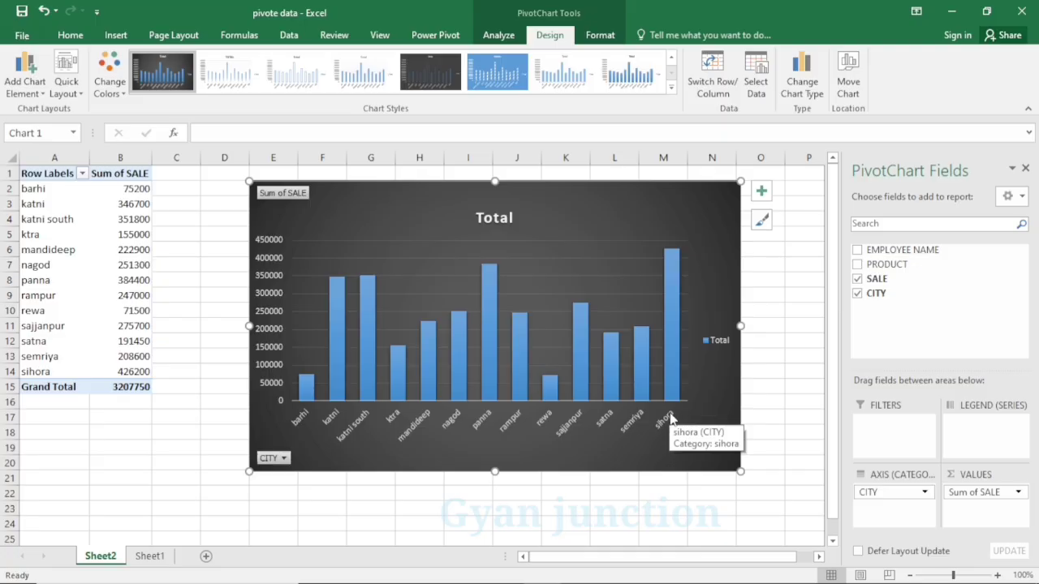
mouse_move(664, 234)
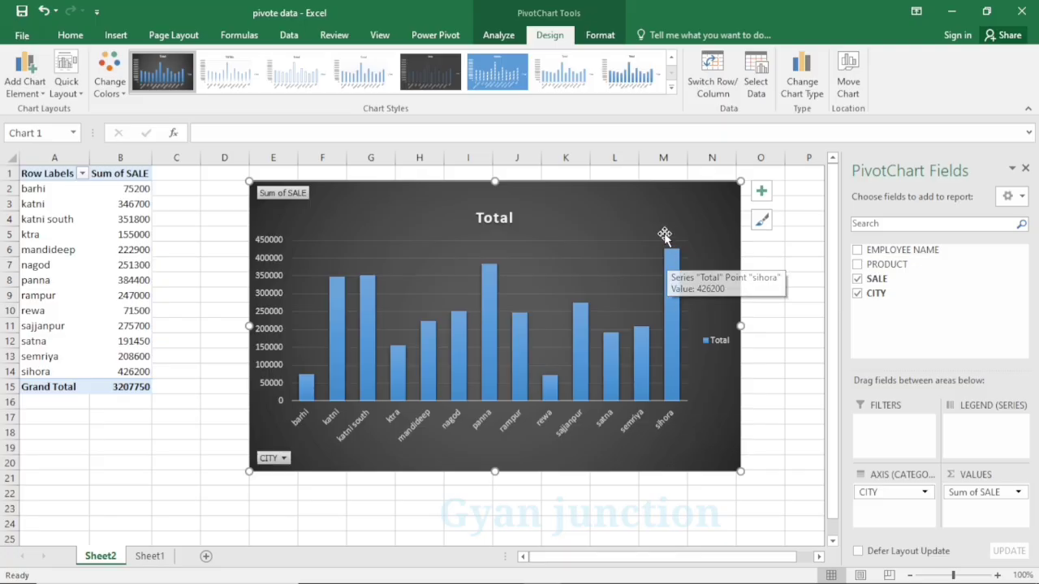
- Try EMPLOYEE NAME as an additional category, remove it, and switch the chart's categories from CITY back to PRODUCT
left_click(858, 250)
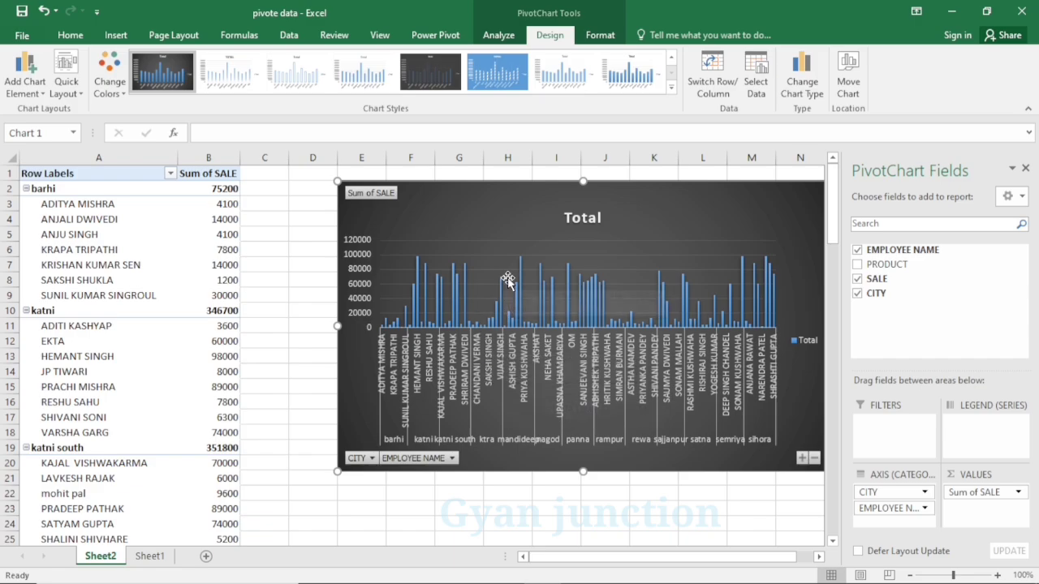
left_click(857, 252)
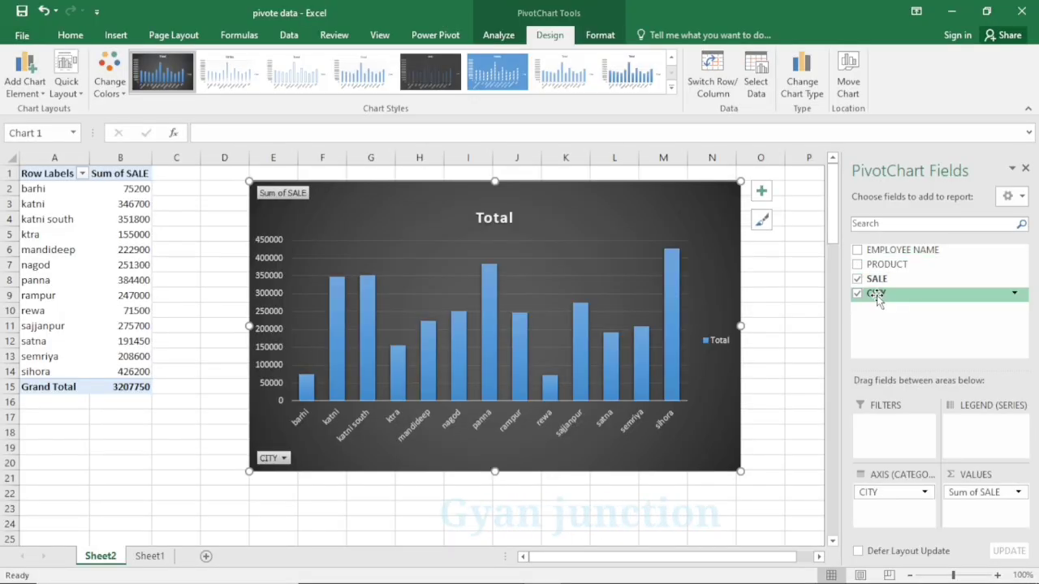
left_click(857, 294)
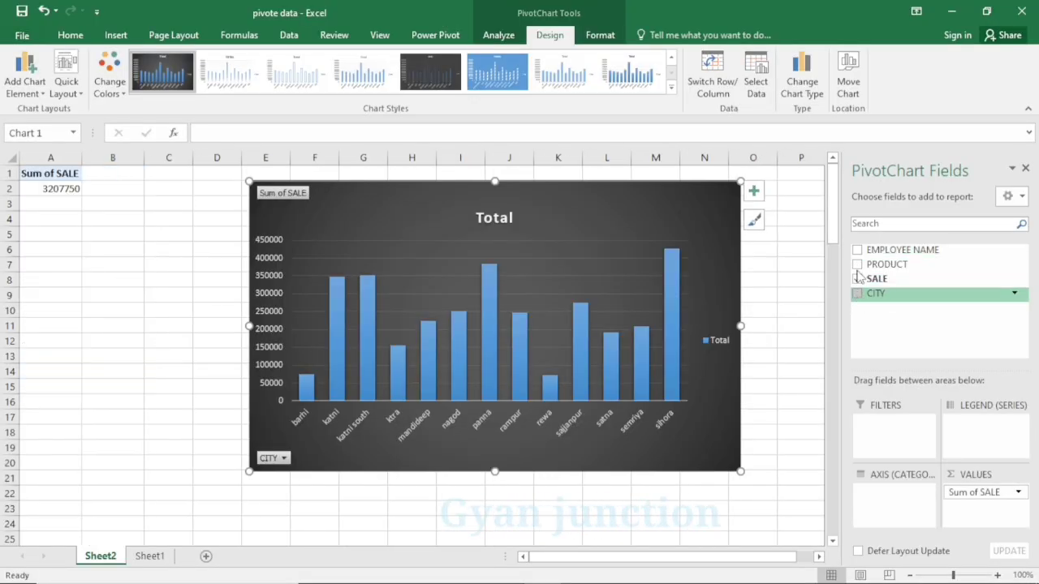
left_click(857, 264)
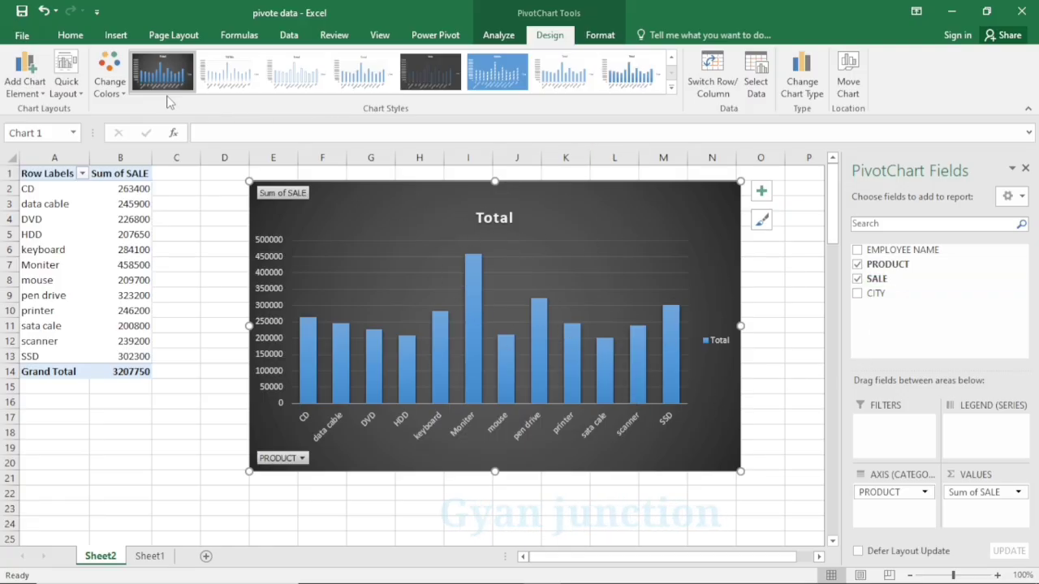
- Apply the quick layout that places the legend under the chart title and data labels above the bars
left_click(66, 73)
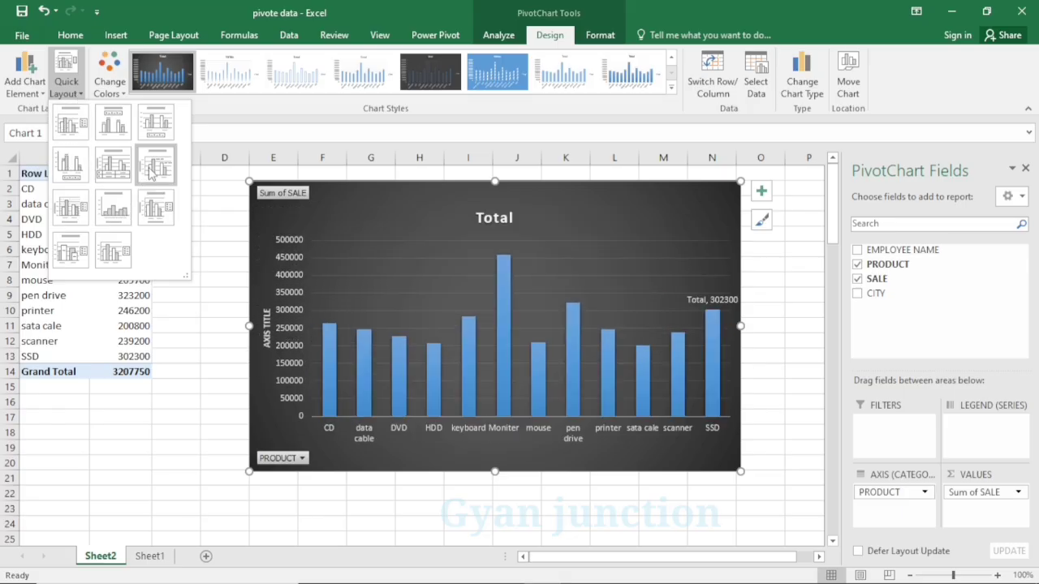
left_click(113, 126)
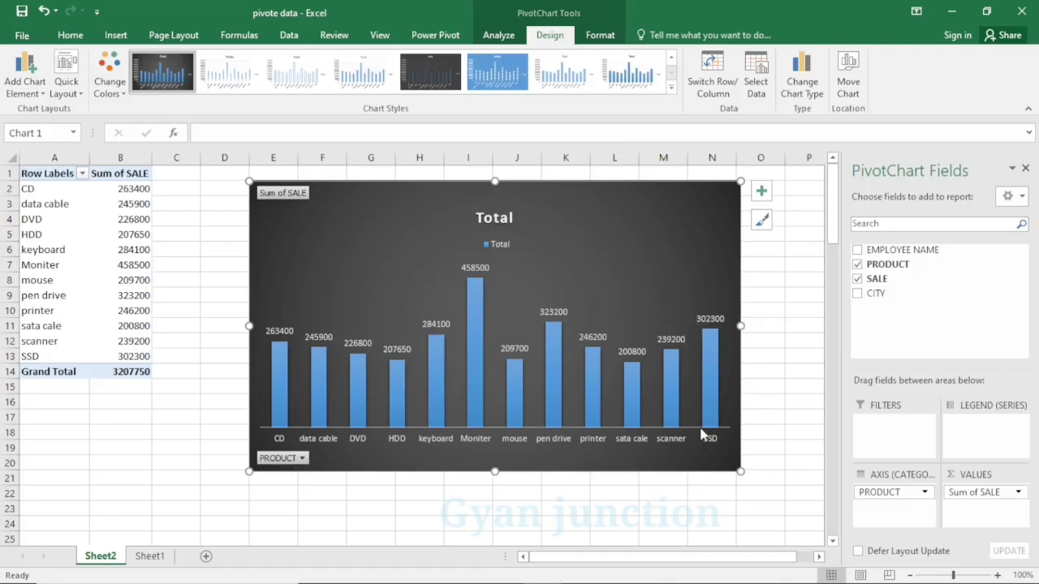
left_click(66, 81)
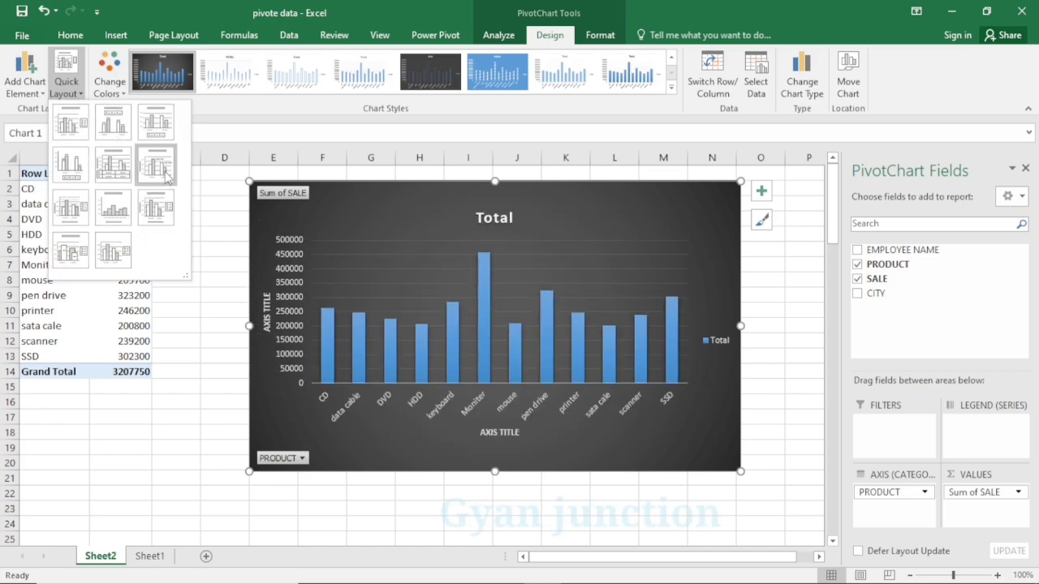
left_click(108, 134)
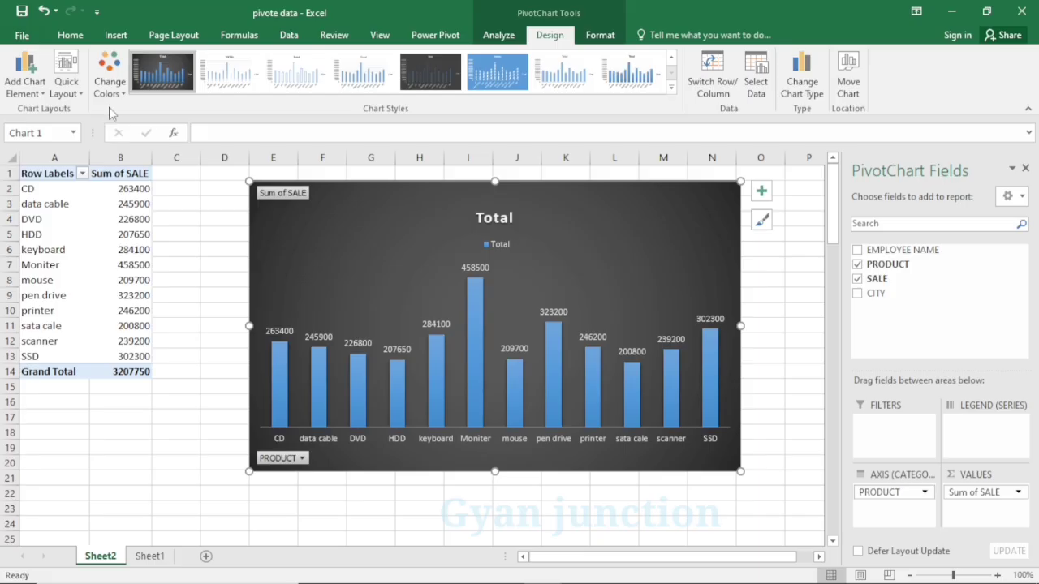
- Recolour the chart bars green using the fourth Colorful palette
left_click(110, 81)
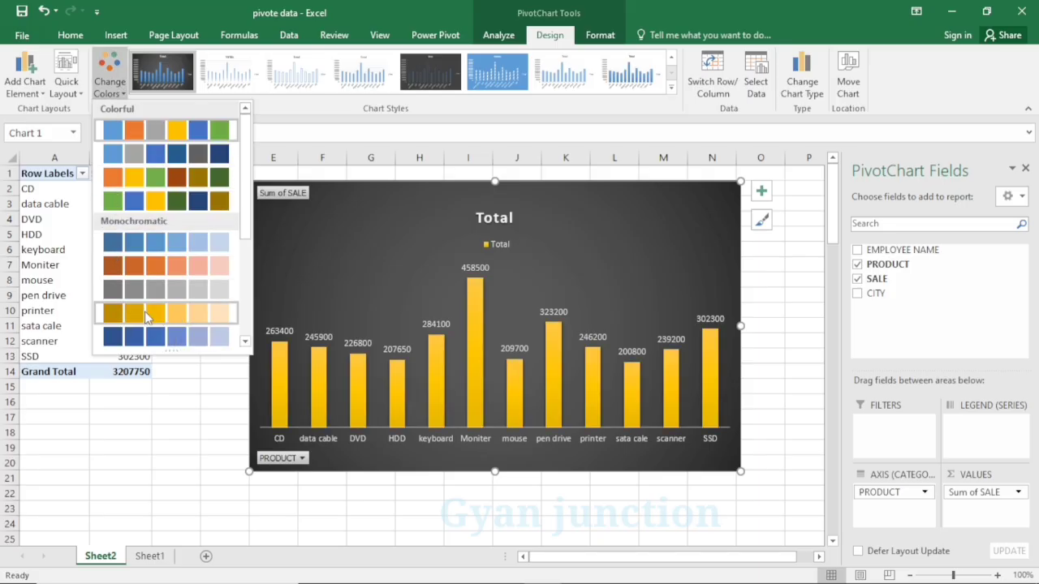
left_click(159, 204)
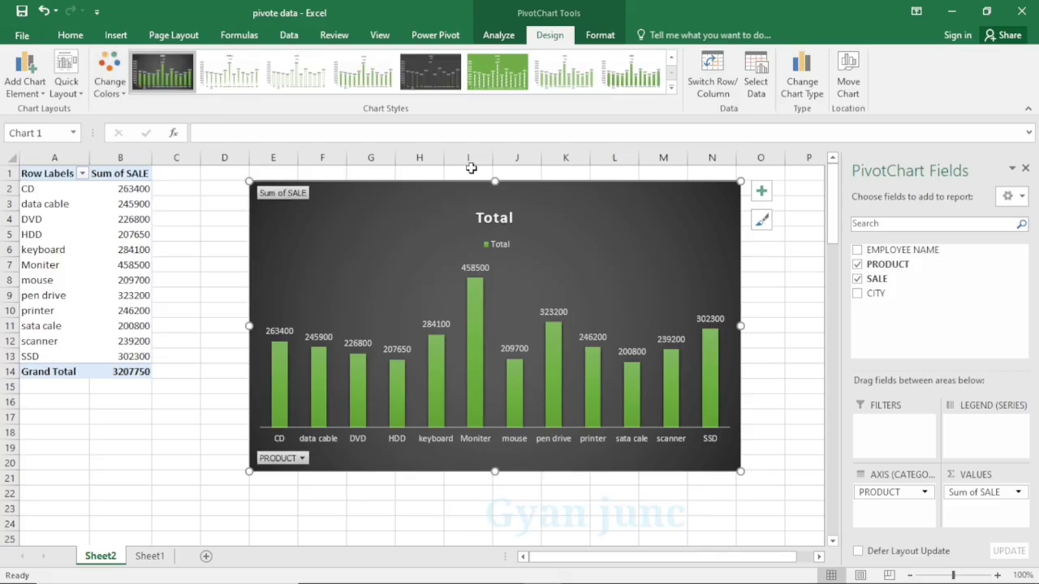
- Reapply the dark gradient chart style with solid bars and move the chart up to the top of the worksheet
left_click(672, 87)
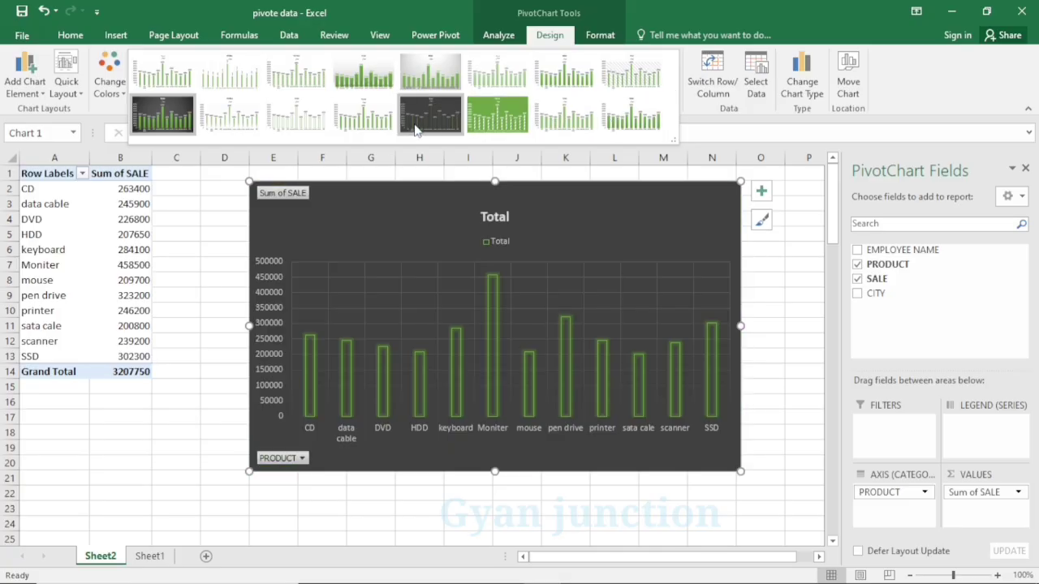
left_click(144, 123)
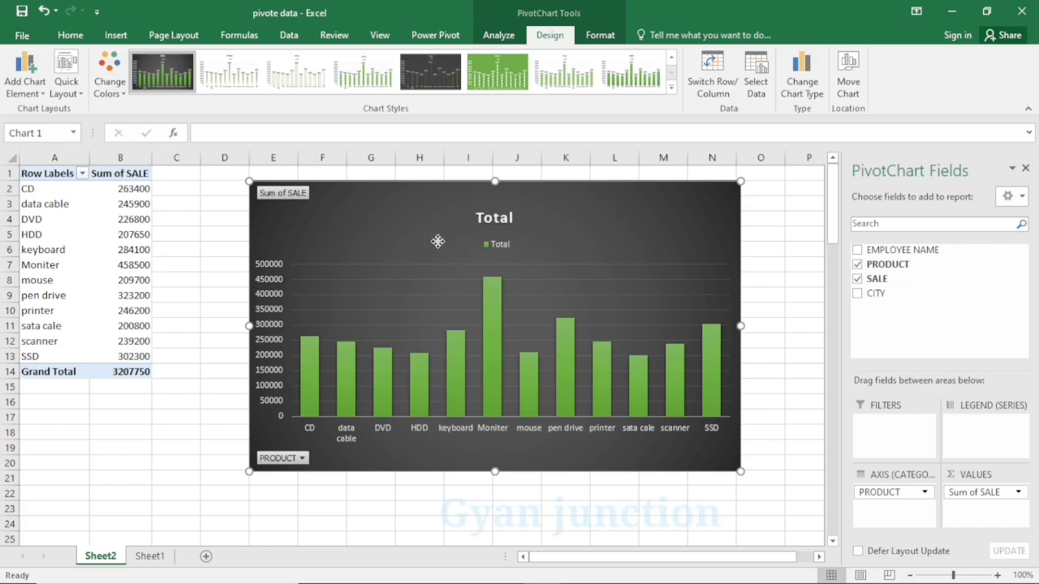
left_click_drag(459, 218, 437, 202)
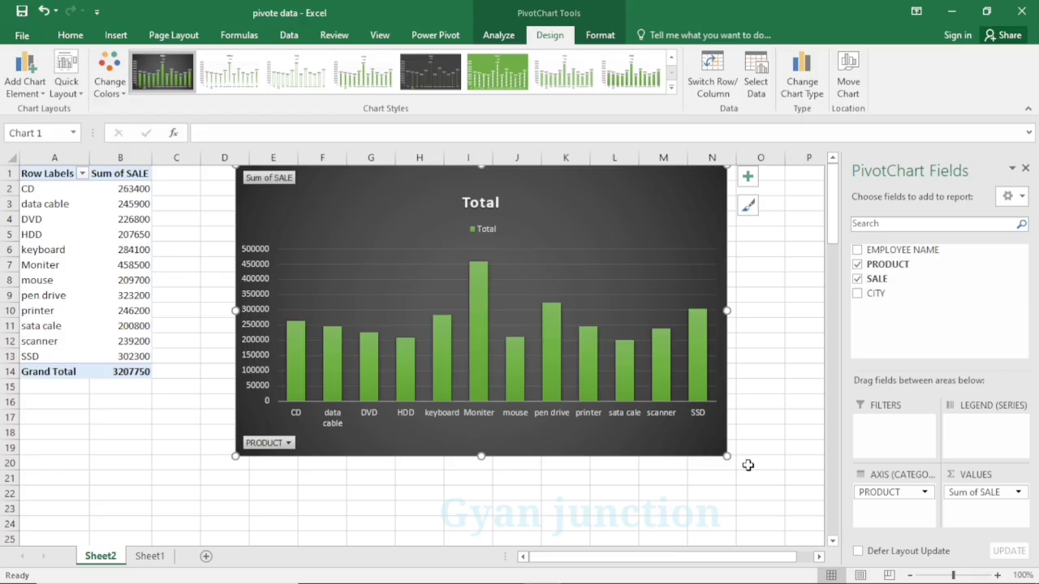